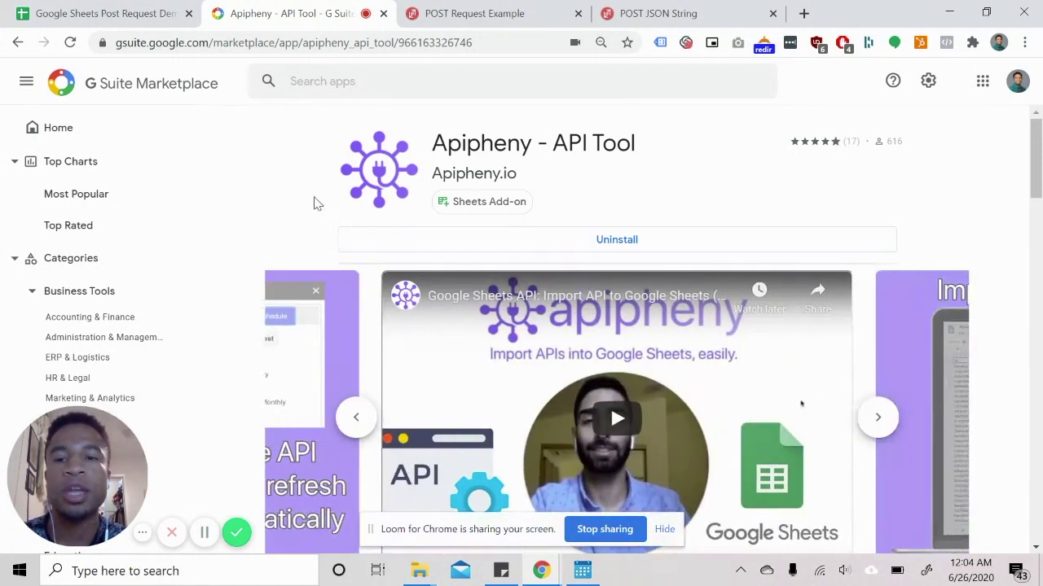
Switch to the Google Sheets Post Request Demo spreadsheet and view the commands offered by the Apipheny - API Tool add-on.
{"action": "left_click", "coordinate": [132, 16]}
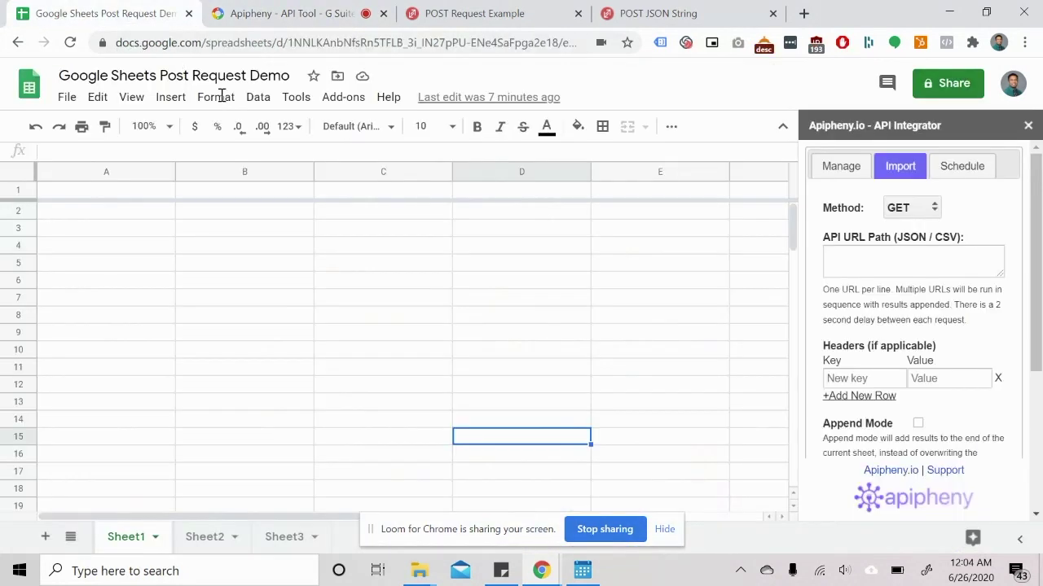
{"action": "left_click", "coordinate": [345, 97]}
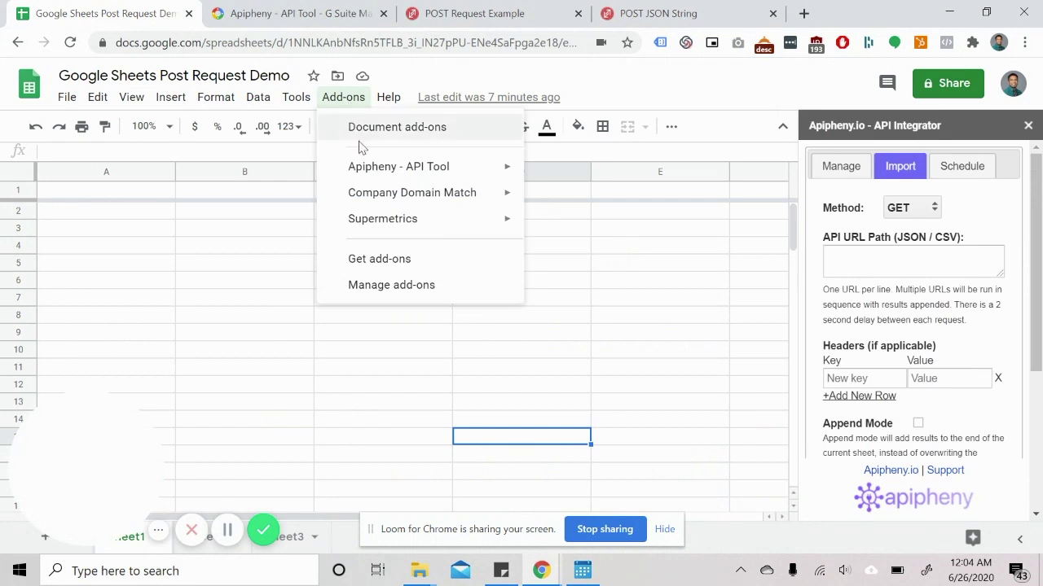
{"action": "mouse_move", "coordinate": [361, 176]}
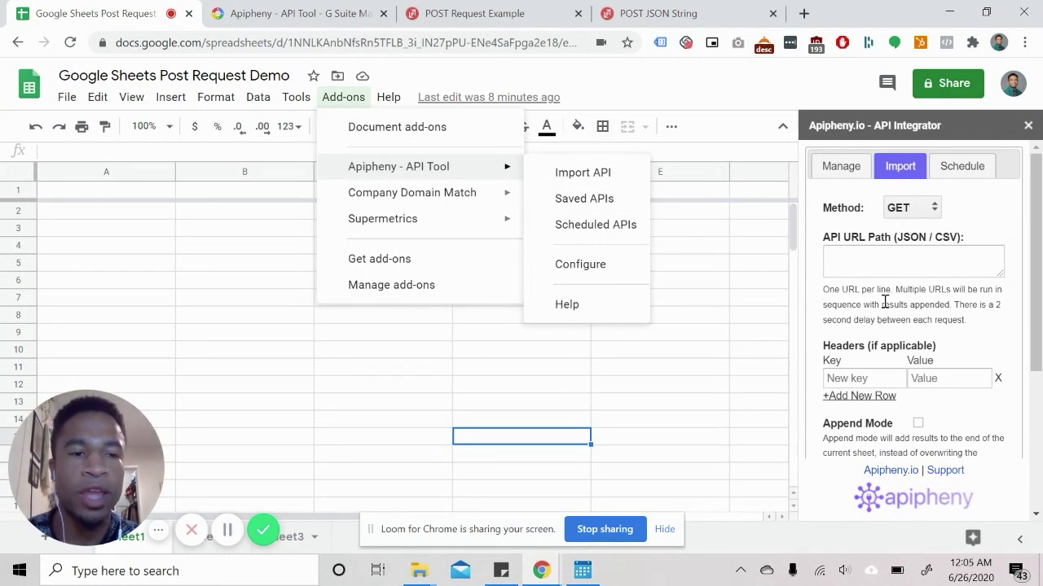
{"action": "left_click", "coordinate": [505, 336]}
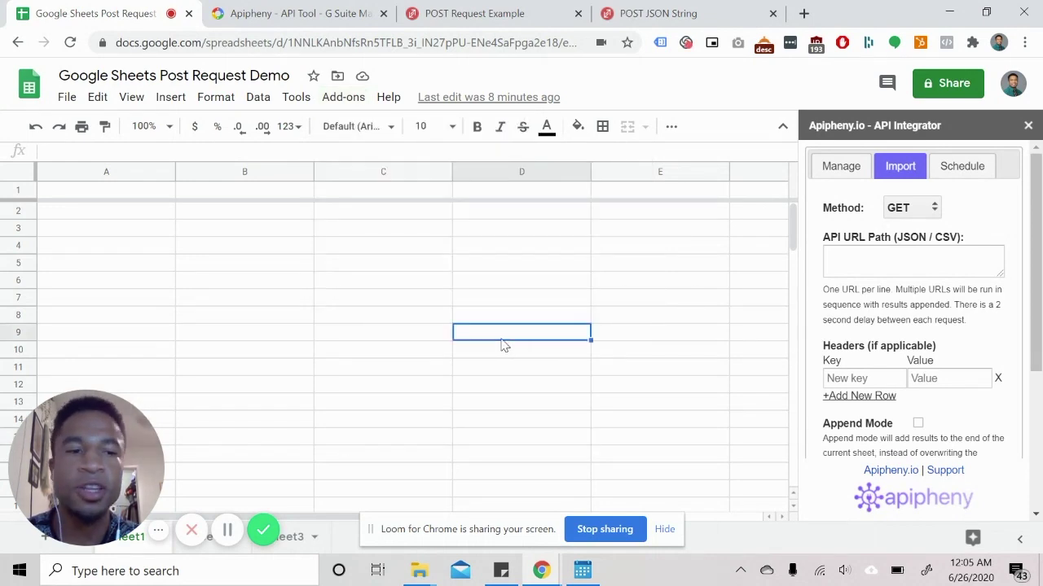
{"action": "left_click", "coordinate": [896, 214]}
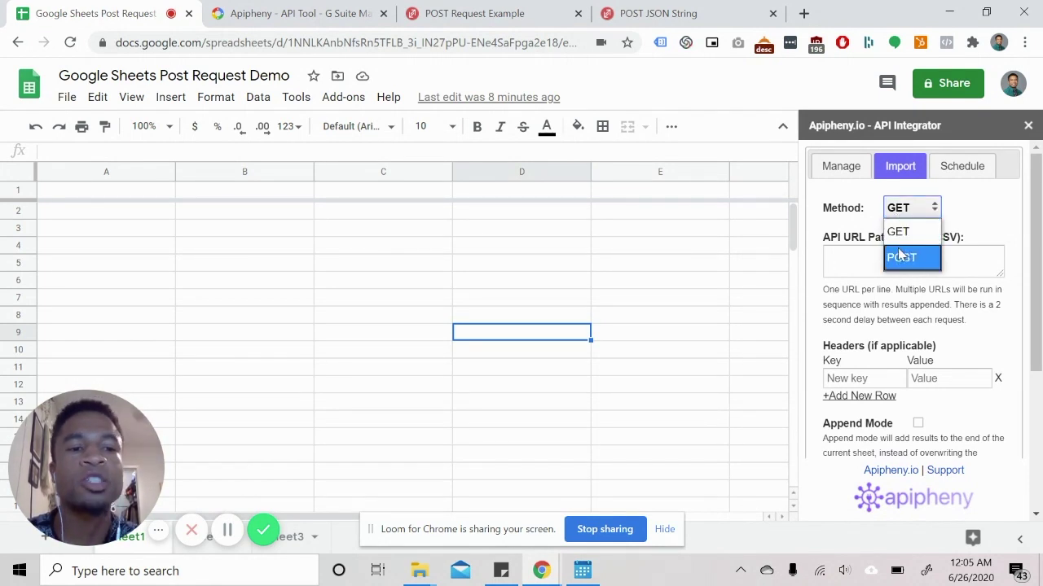
{"action": "left_click", "coordinate": [901, 256]}
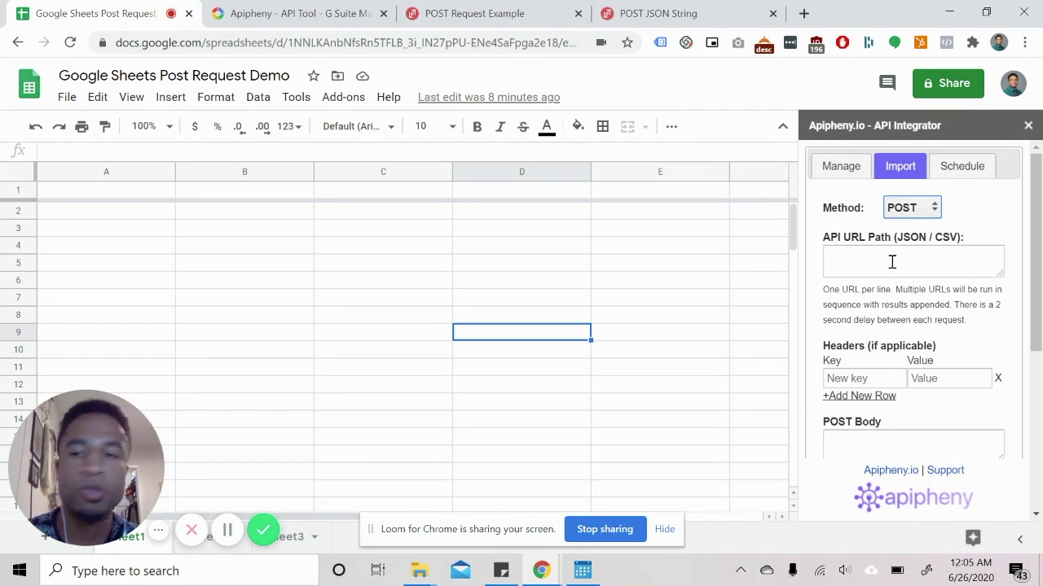
{"action": "left_click", "coordinate": [845, 261]}
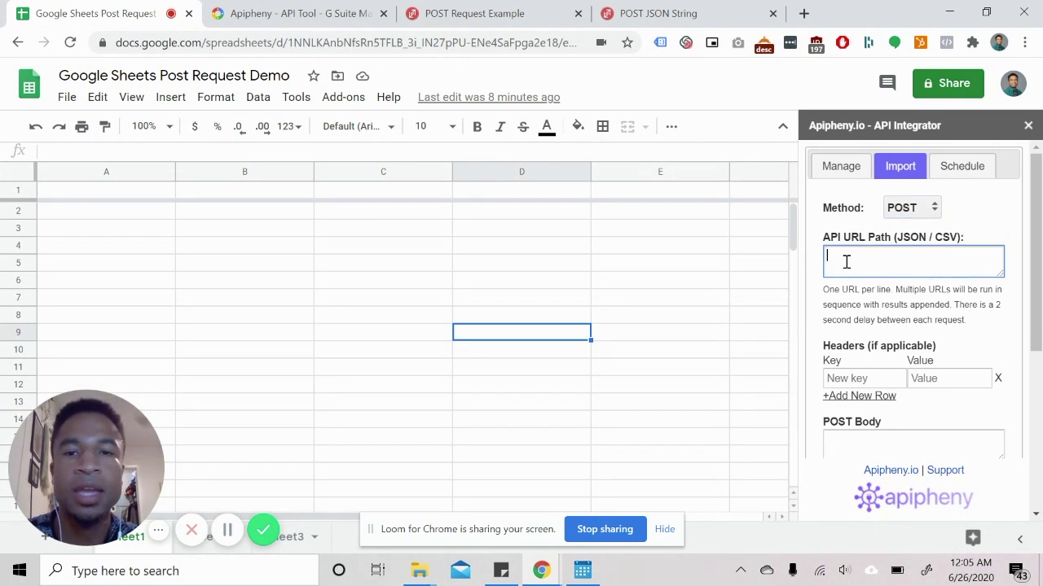
{"action": "left_click", "coordinate": [488, 10]}
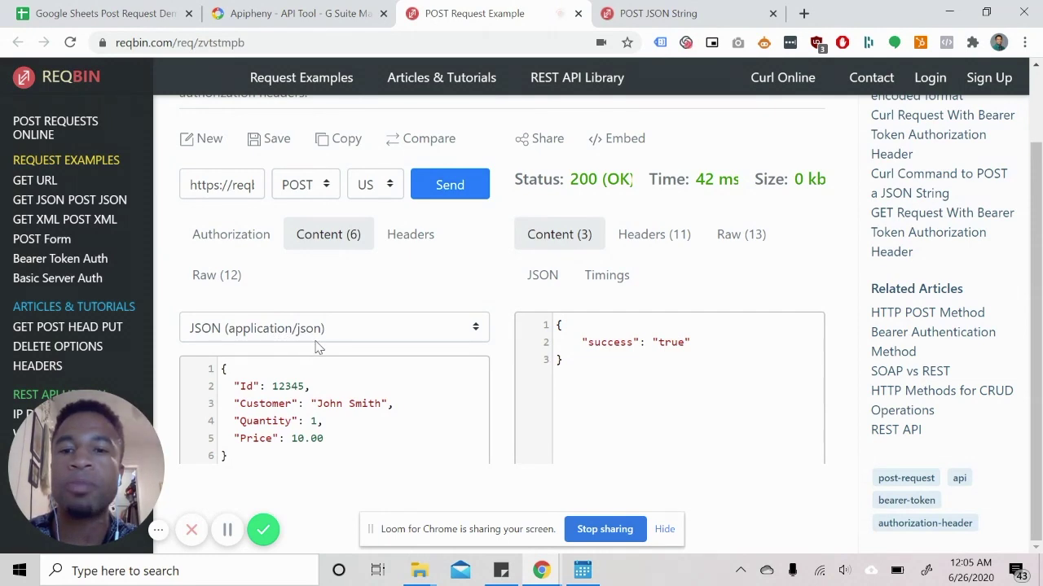
{"action": "left_click_drag", "start_coordinate": [193, 185], "coordinate": [273, 187]}
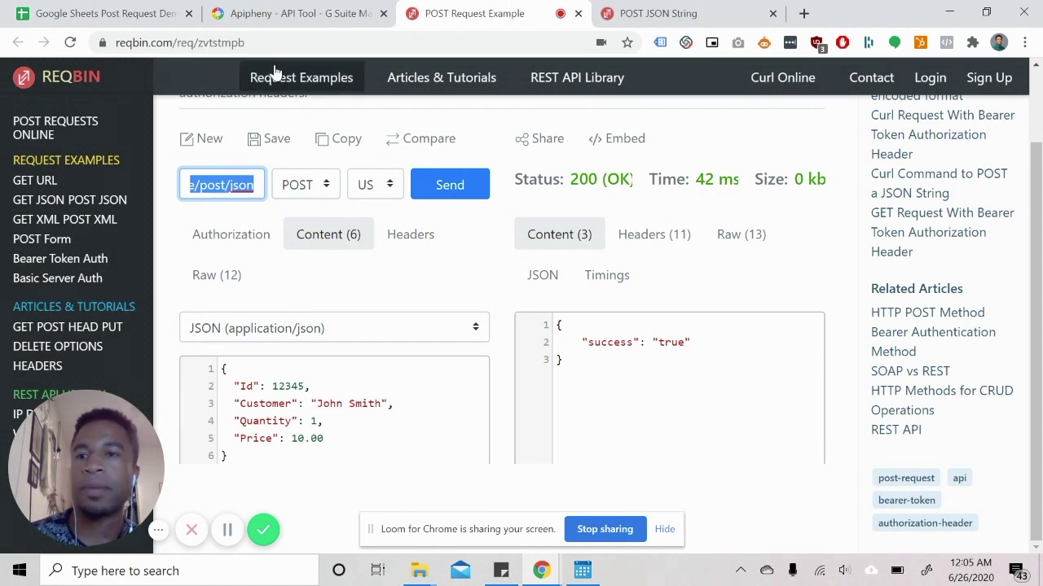
{"action": "left_click", "coordinate": [107, 14]}
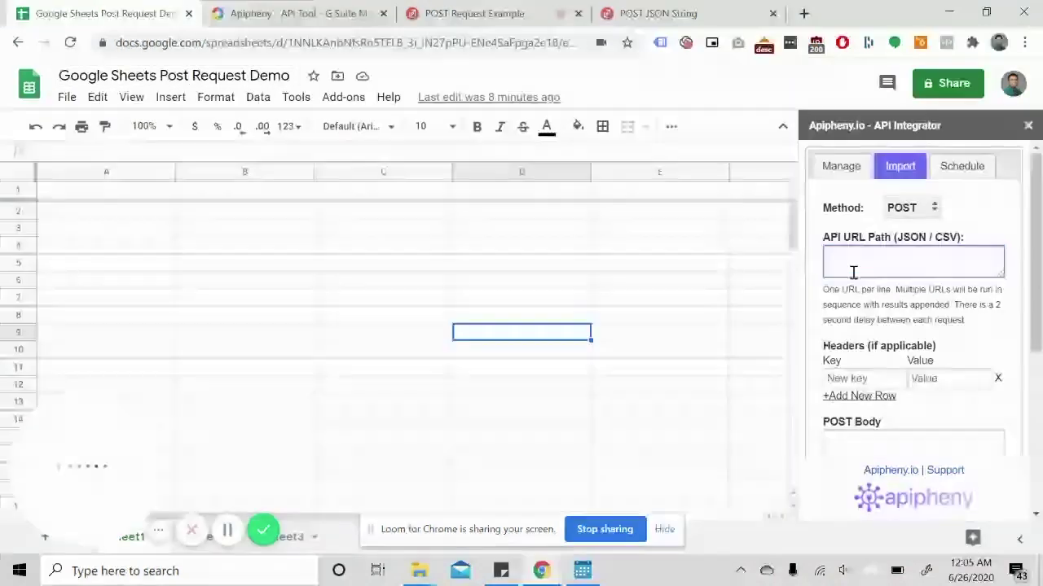
{"action": "type", "text": "https://reqbin.com/sample/post/json"}
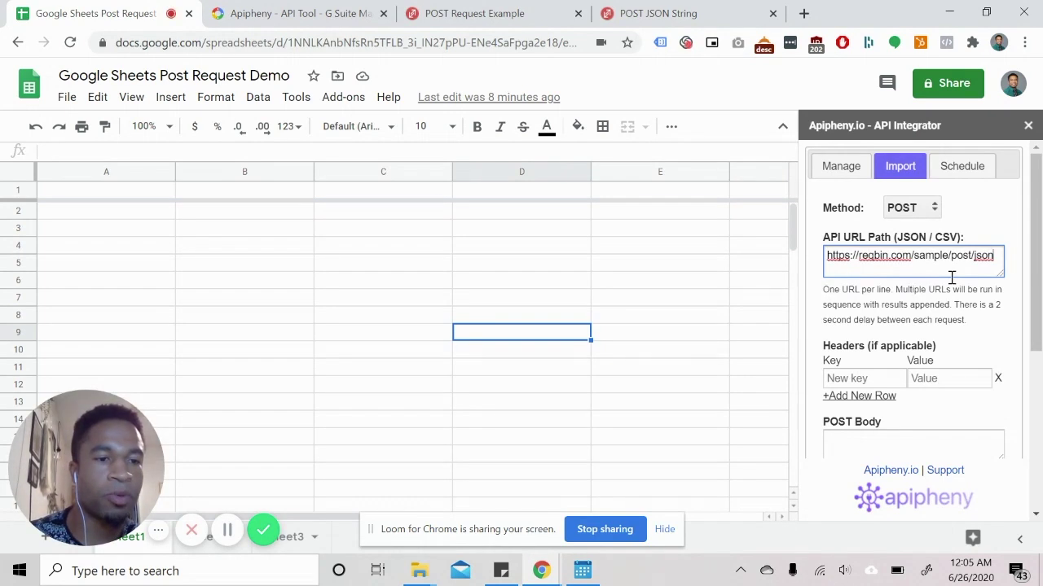
Copy the JSON content with Id, Customer, Quantity and Price from ReqBin's POST Request Example into the POST Body and enlarge that box.
{"action": "scroll", "coordinate": [978, 285], "scroll_direction": "down", "scroll_amount": 1}
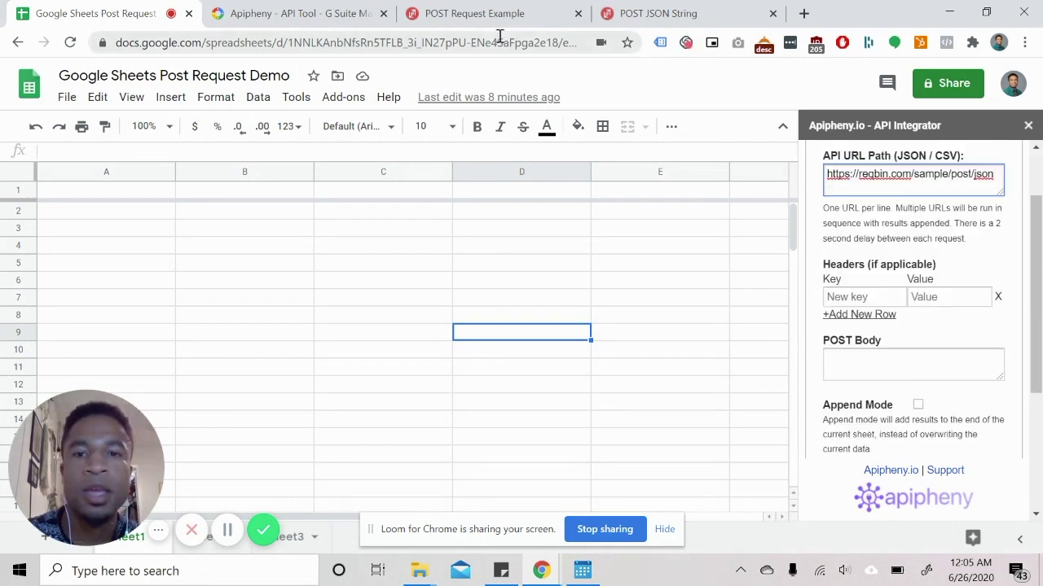
{"action": "left_click", "coordinate": [469, 17]}
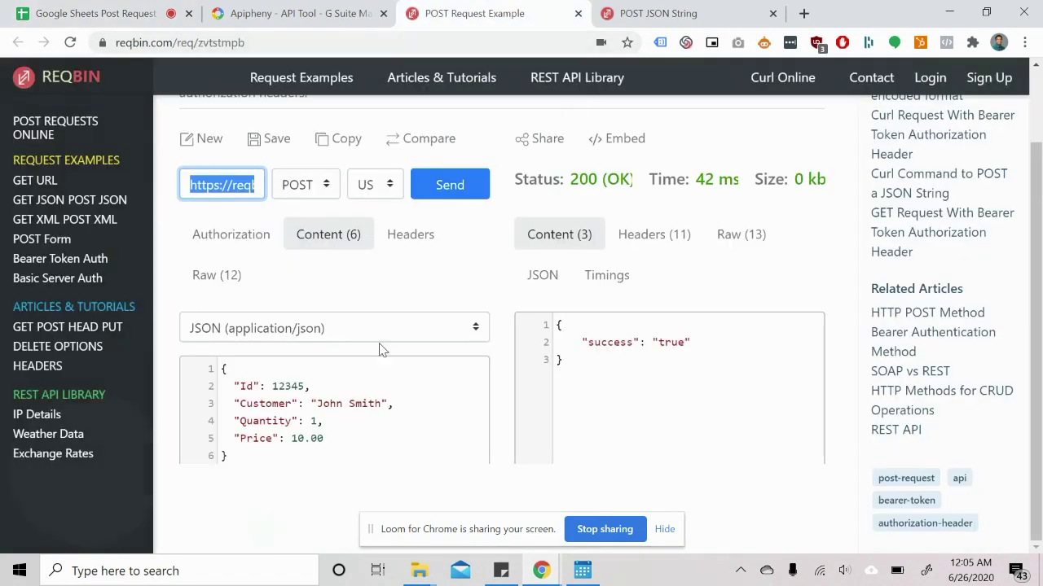
{"action": "left_click", "coordinate": [219, 444]}
{"action": "key", "text": "ctrl+1"}
{"action": "scroll", "coordinate": [893, 326], "scroll_direction": "down", "scroll_amount": 1}
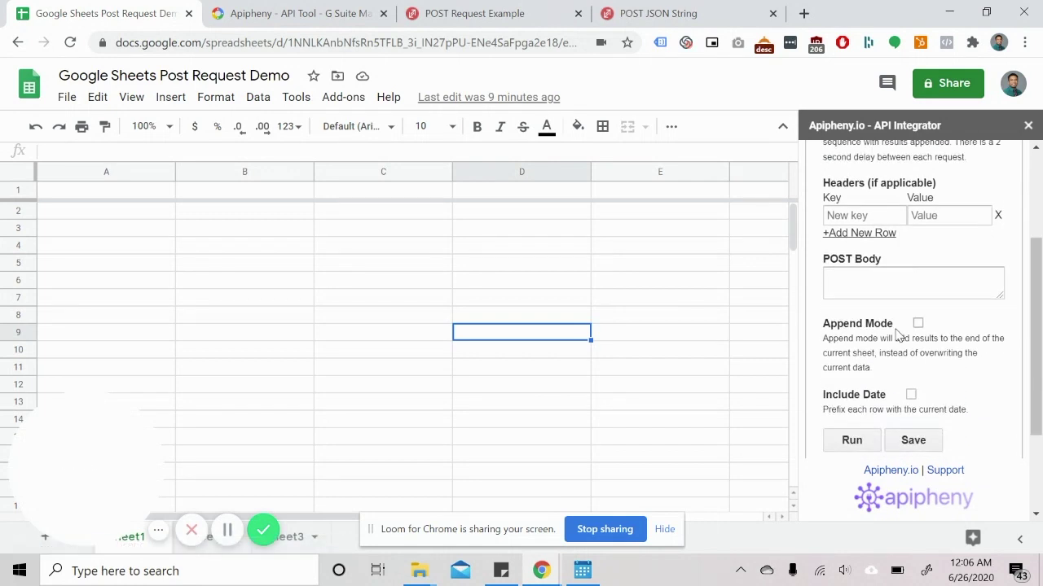
{"action": "left_click", "coordinate": [854, 278]}
{"action": "type", "text": "{   \"Id\": 78912,   \"Customer\": \"Jason Sweet\",   \"Quantity\": 1,   \"Price\": 10.00 }"}
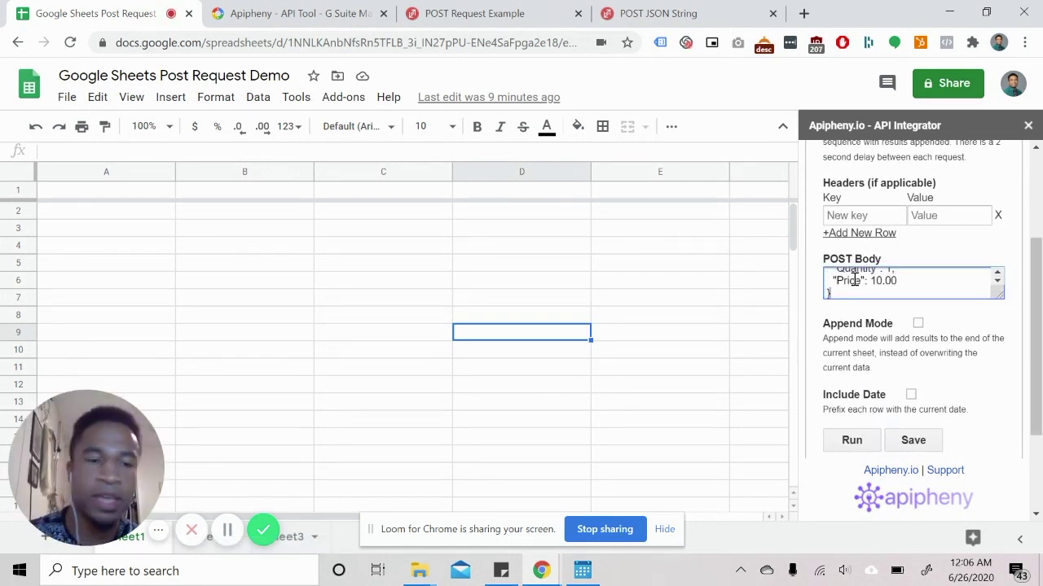
{"action": "left_click_drag", "start_coordinate": [1000, 293], "coordinate": [1000, 368]}
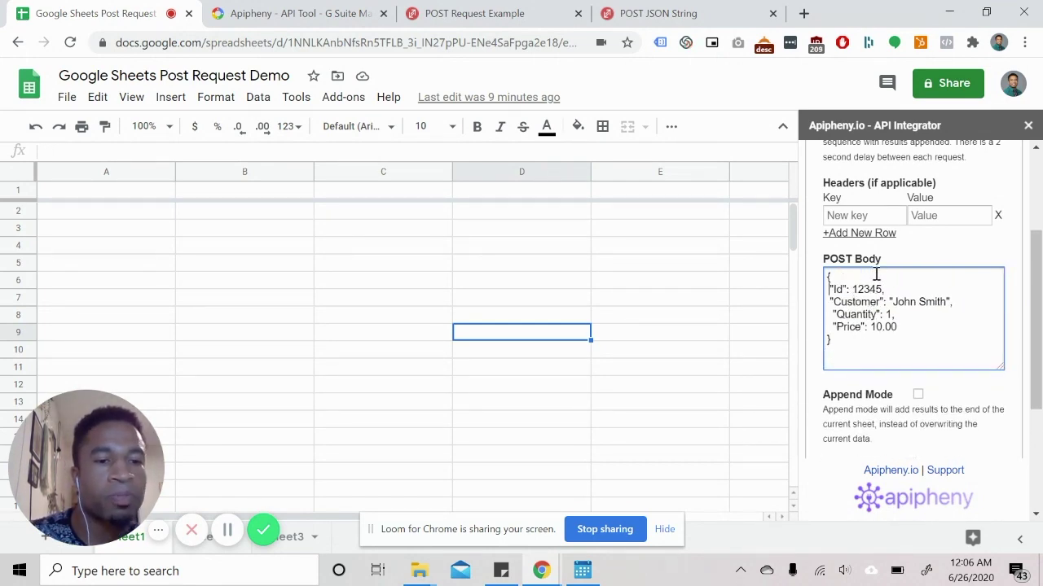
Run the API request on Sheet1 and accept overwriting the target sheet.
{"action": "scroll", "coordinate": [876, 314], "scroll_direction": "down", "scroll_amount": 1}
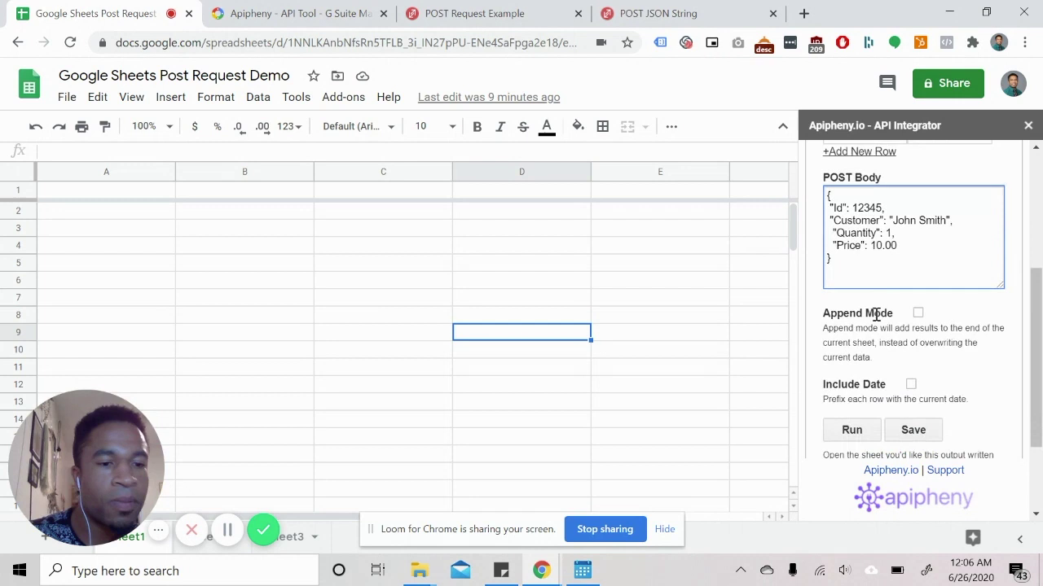
{"action": "left_click", "coordinate": [853, 432]}
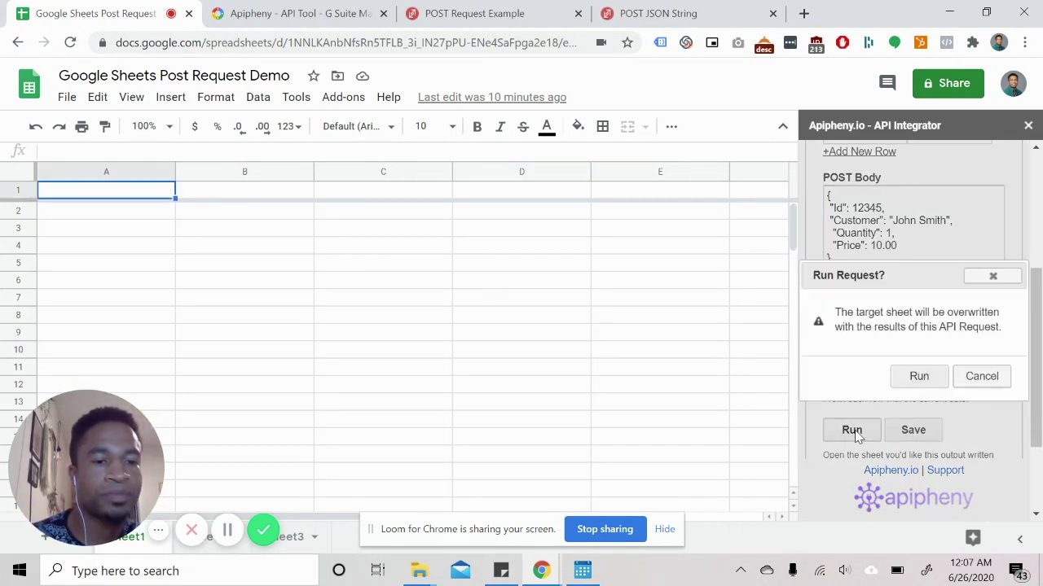
{"action": "left_click", "coordinate": [919, 376]}
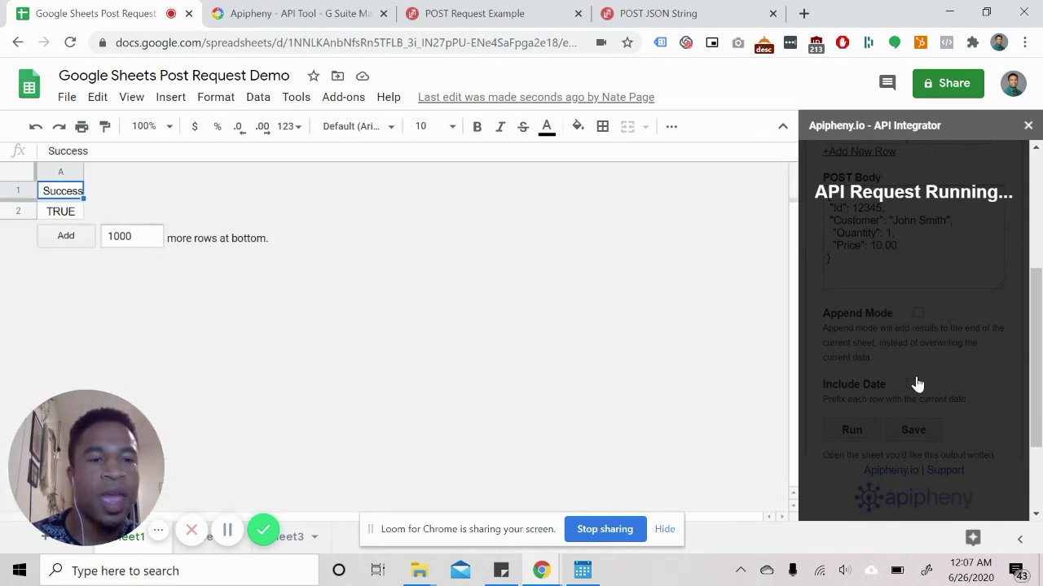
Switch to ReqBin's POST JSON String example, show its request content and copy the request URL.
{"action": "key", "text": "ctrl+3"}
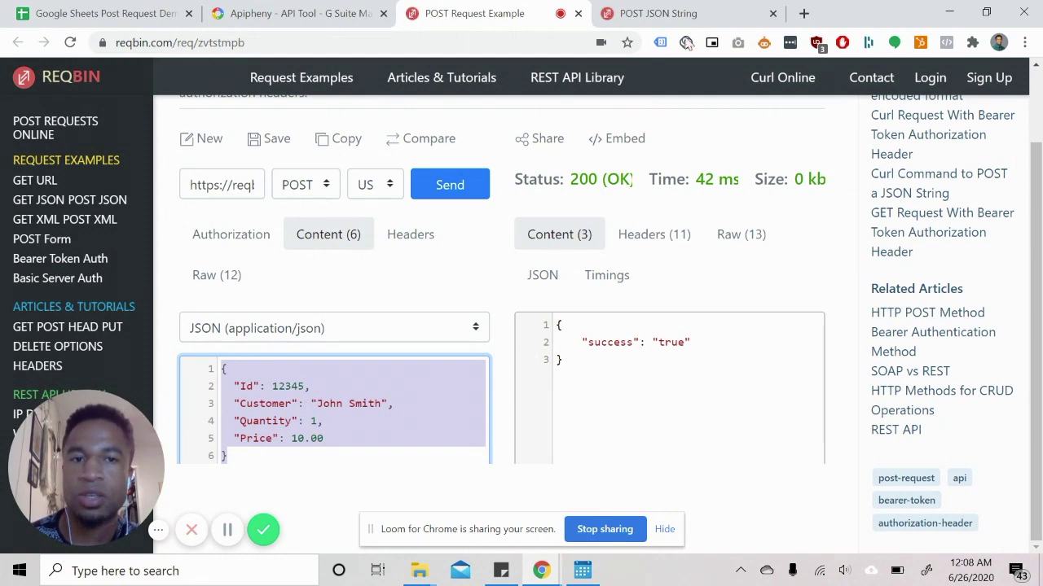
{"action": "left_click", "coordinate": [691, 14]}
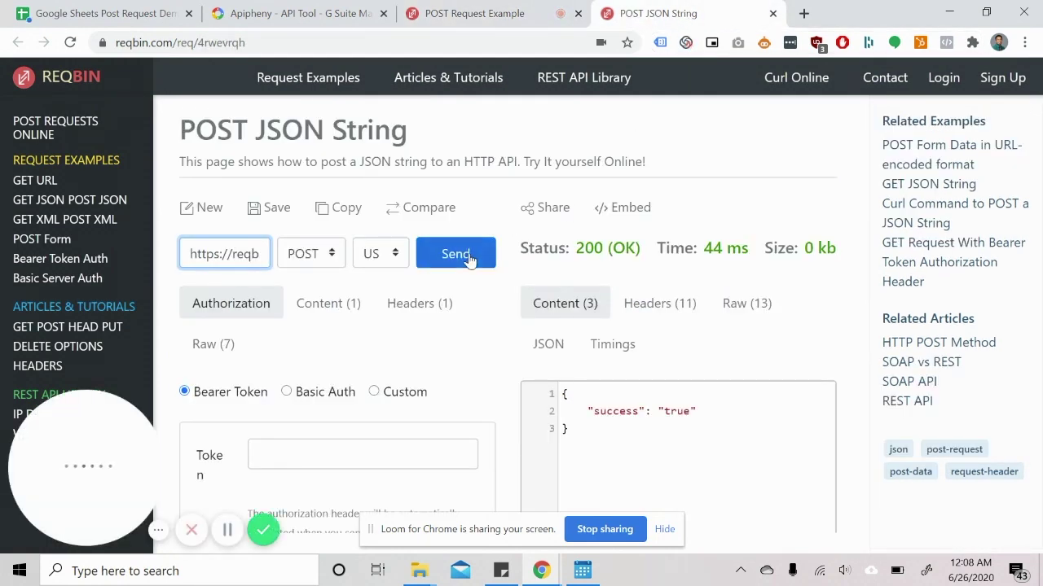
{"action": "left_click", "coordinate": [329, 303]}
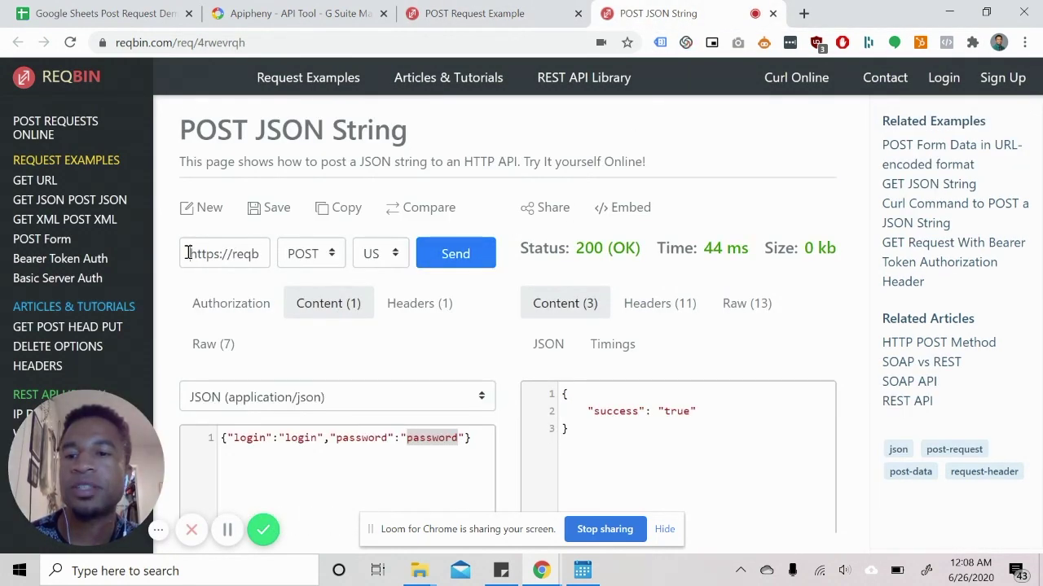
{"action": "left_click_drag", "start_coordinate": [187, 253], "coordinate": [278, 257]}
{"action": "key", "text": "ctrl+c"}
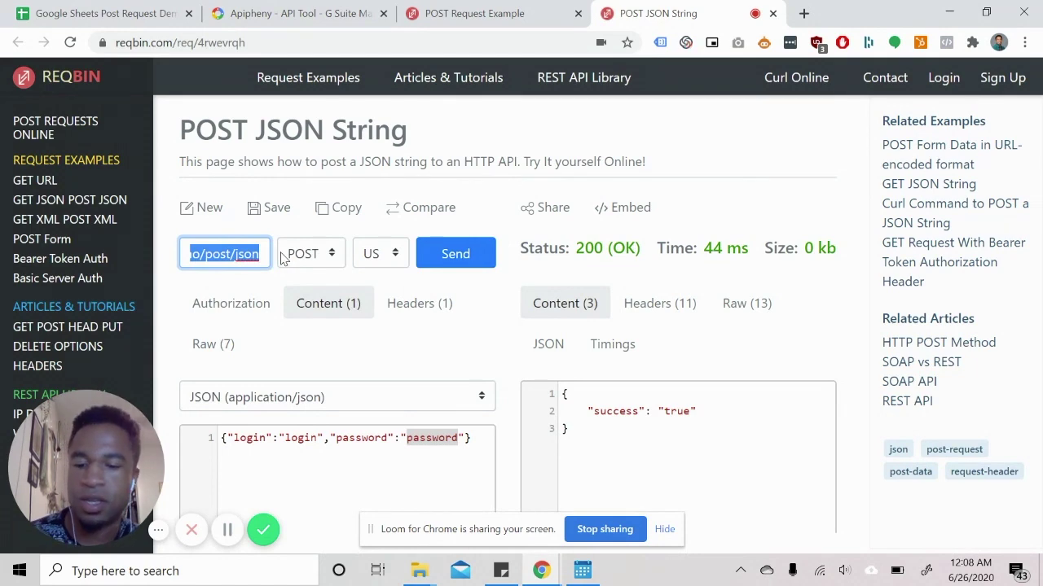
{"action": "left_click", "coordinate": [122, 13]}
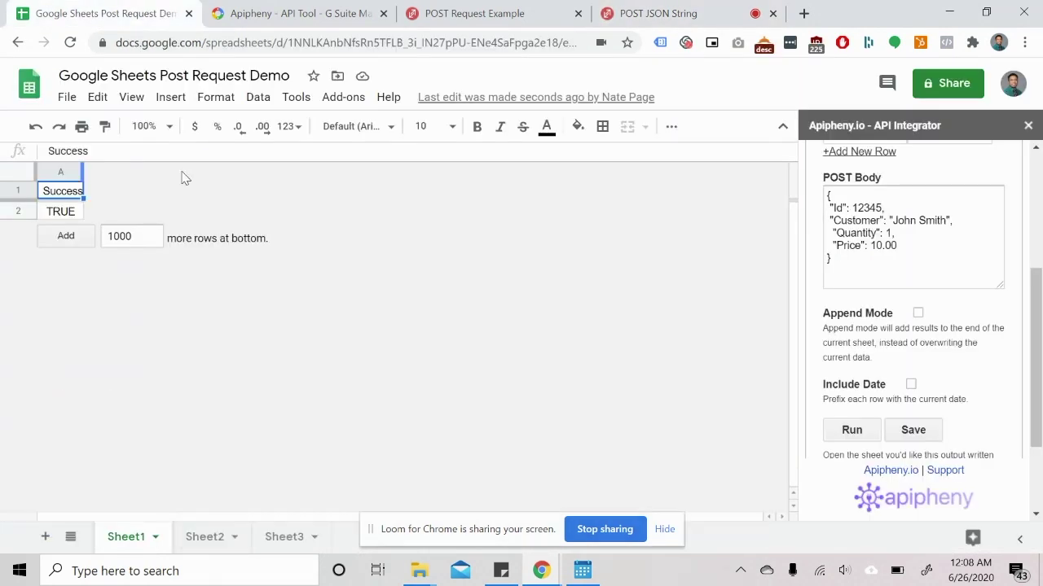
{"action": "left_click", "coordinate": [281, 539]}
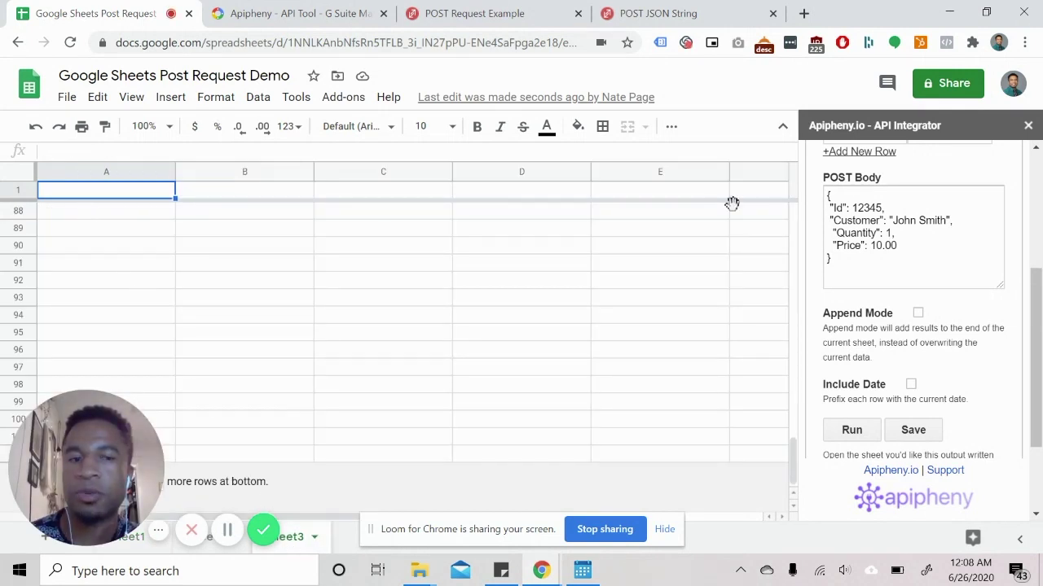
{"action": "scroll", "coordinate": [902, 337], "scroll_direction": "up", "scroll_amount": 1}
{"action": "scroll", "coordinate": [902, 337], "scroll_direction": "up", "scroll_amount": 3}
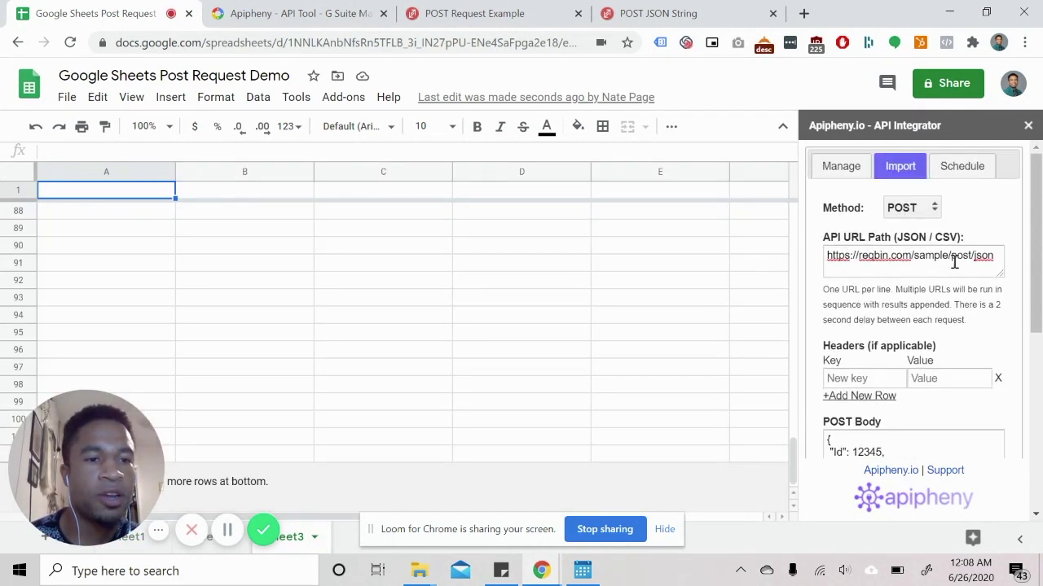
{"action": "left_click", "coordinate": [995, 260]}
{"action": "left_click_drag", "start_coordinate": [995, 261], "coordinate": [816, 263]}
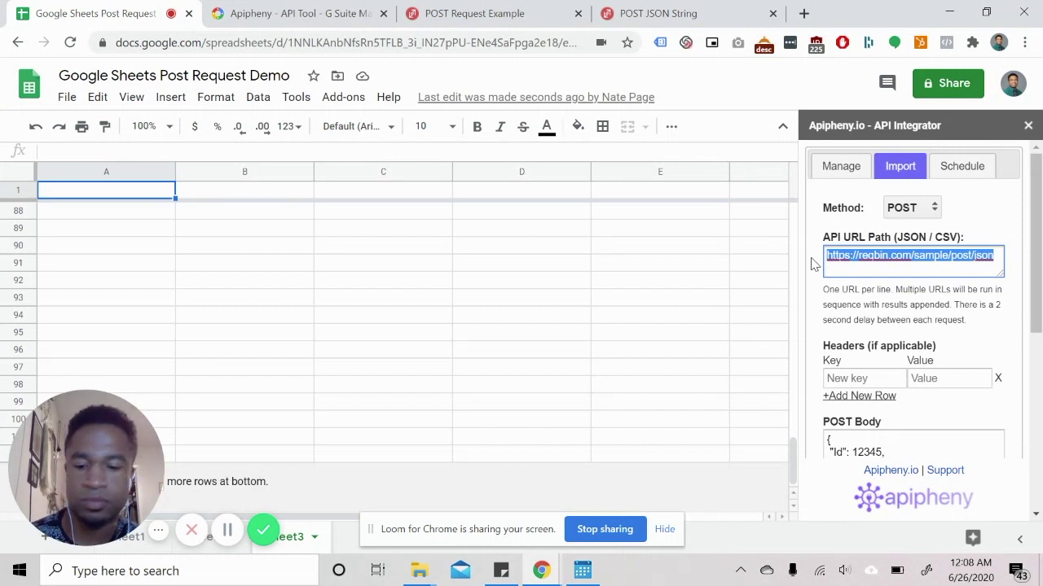
{"action": "key", "text": "ctrl+v"}
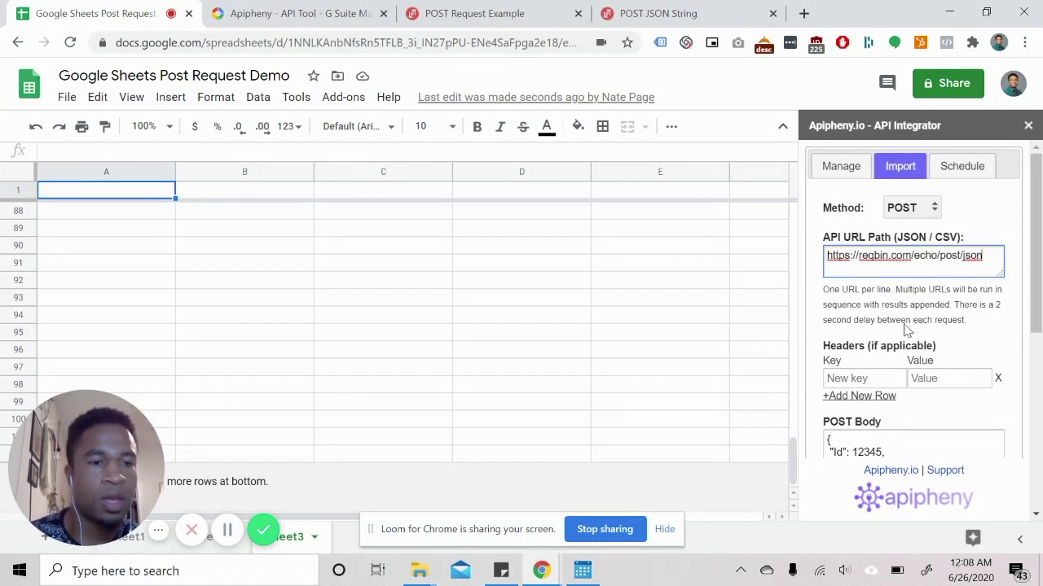
Replace the POST Body with the JSON copied from ReqBin's POST JSON String example, containing the login and password fields.
{"action": "scroll", "coordinate": [916, 339], "scroll_direction": "down", "scroll_amount": 1}
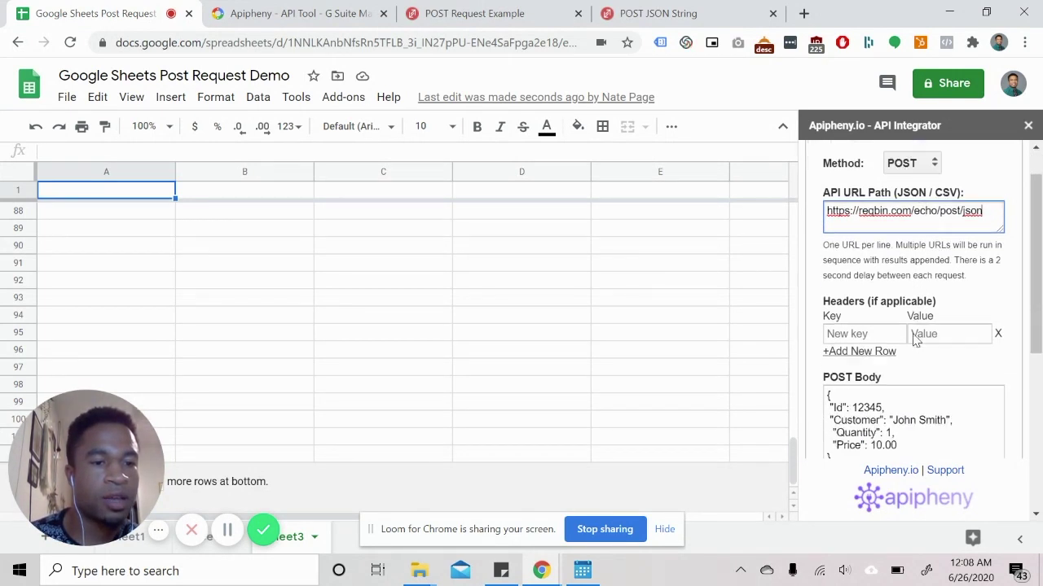
{"action": "scroll", "coordinate": [917, 339], "scroll_direction": "down", "scroll_amount": 1}
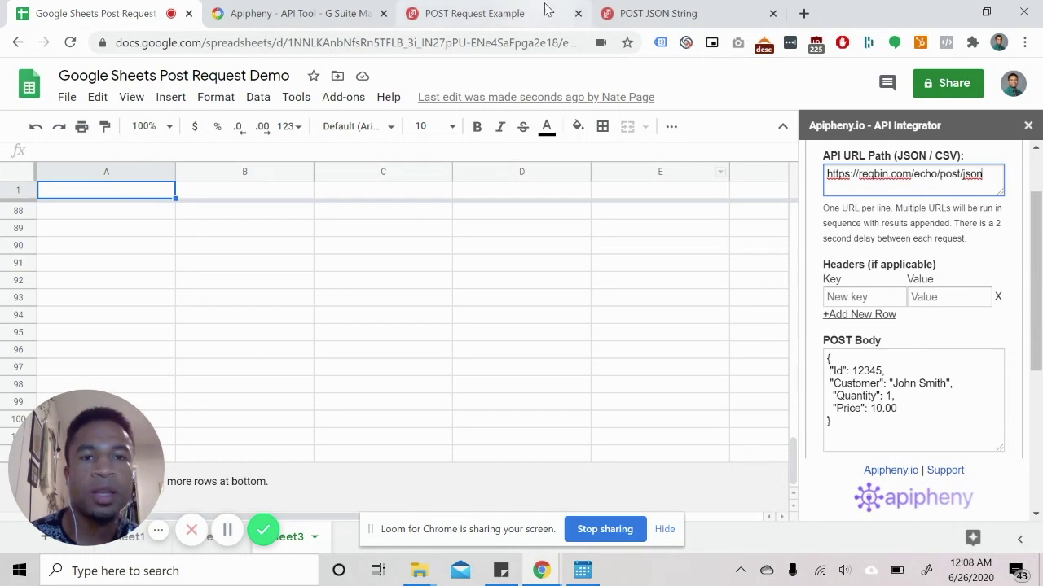
{"action": "left_click", "coordinate": [643, 13]}
{"action": "left_click", "coordinate": [459, 437]}
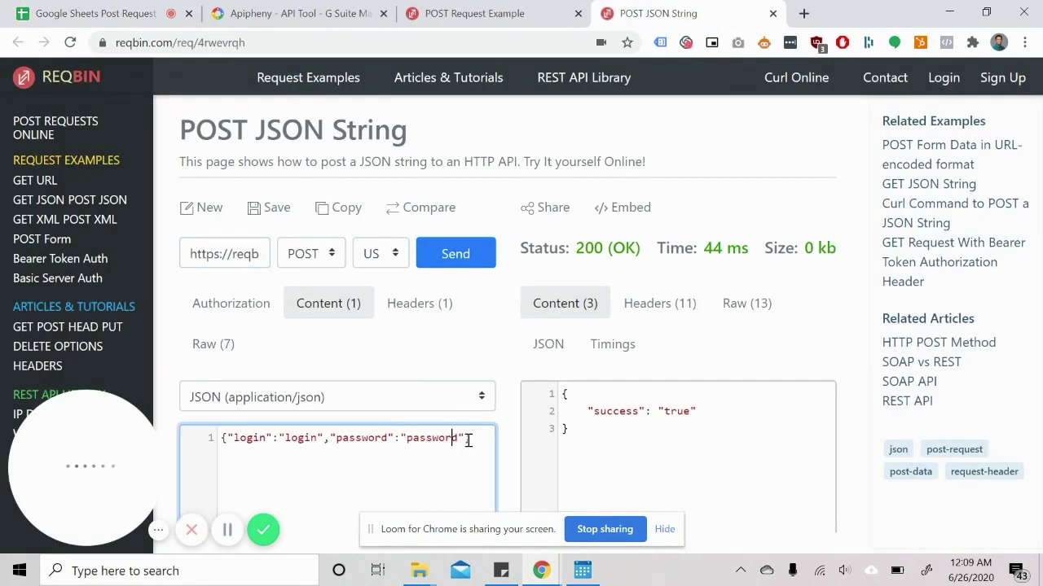
{"action": "left_click_drag", "start_coordinate": [468, 440], "coordinate": [206, 433]}
{"action": "key", "text": "ctrl+c"}
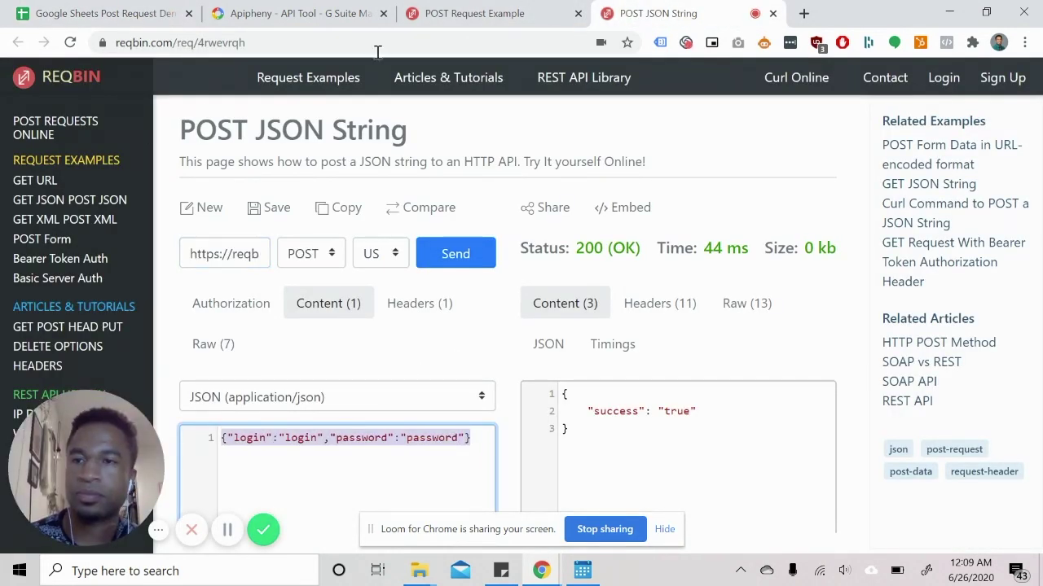
{"action": "left_click", "coordinate": [160, 18]}
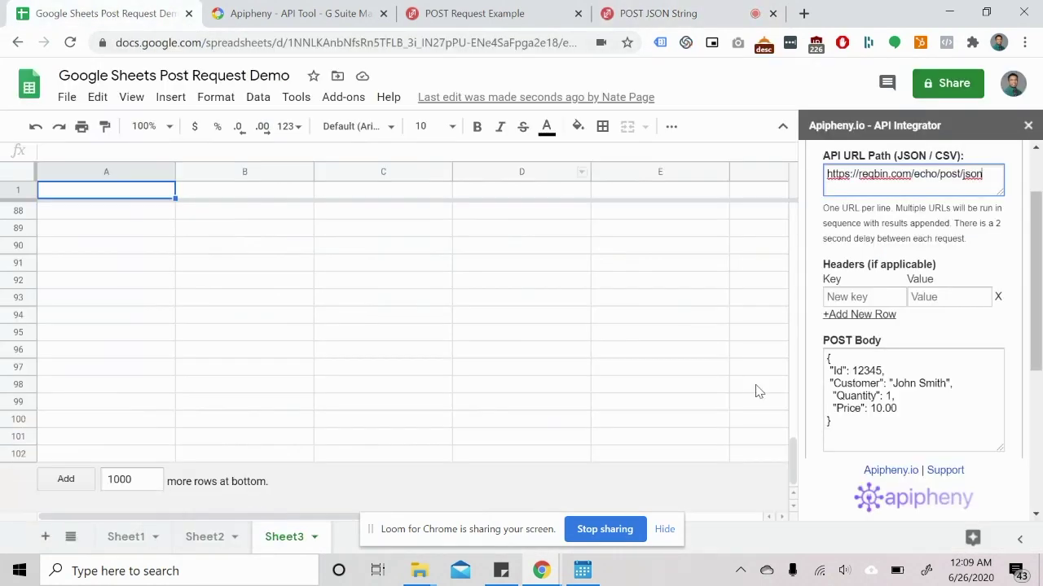
{"action": "left_click", "coordinate": [861, 423]}
{"action": "key", "text": "ctrl+a"}
{"action": "key", "text": "ctrl+v"}
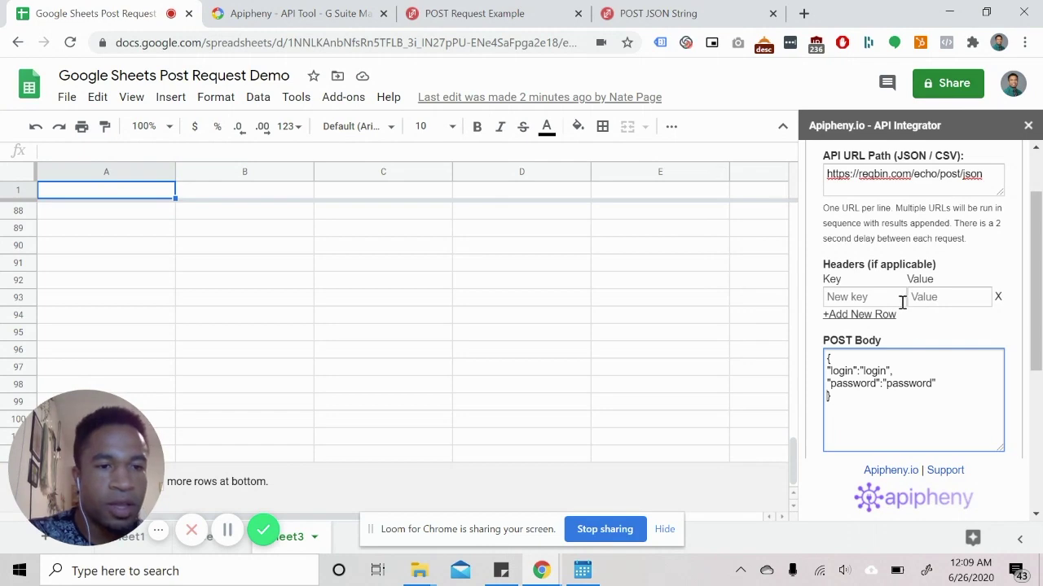
Run the POST request with the JSON body on Sheet3 and accept overwriting the target sheet.
{"action": "scroll", "coordinate": [903, 299], "scroll_direction": "down", "scroll_amount": 2}
{"action": "scroll", "coordinate": [935, 359], "scroll_direction": "down", "scroll_amount": 5}
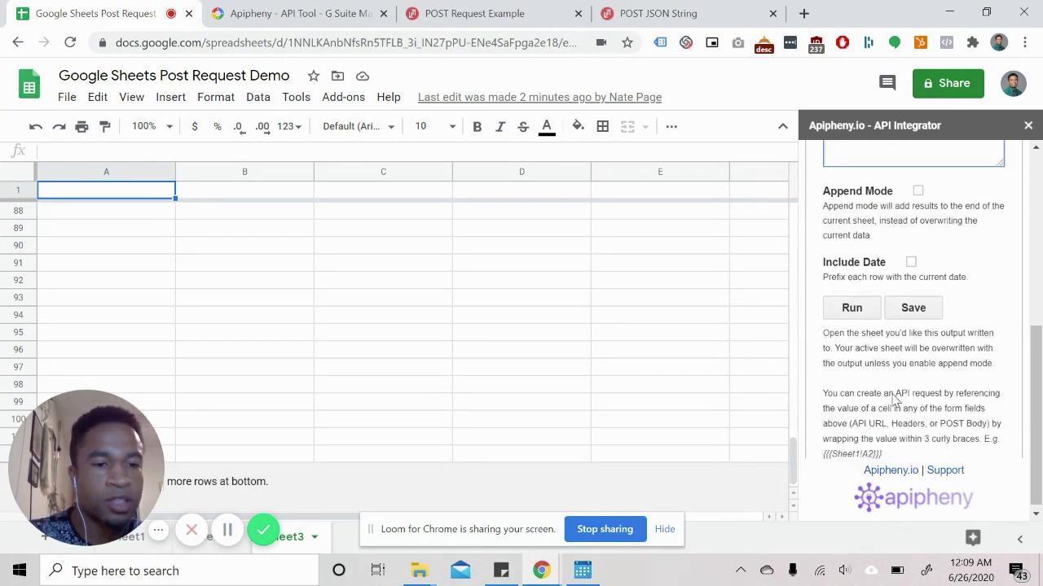
{"action": "left_click", "coordinate": [852, 307]}
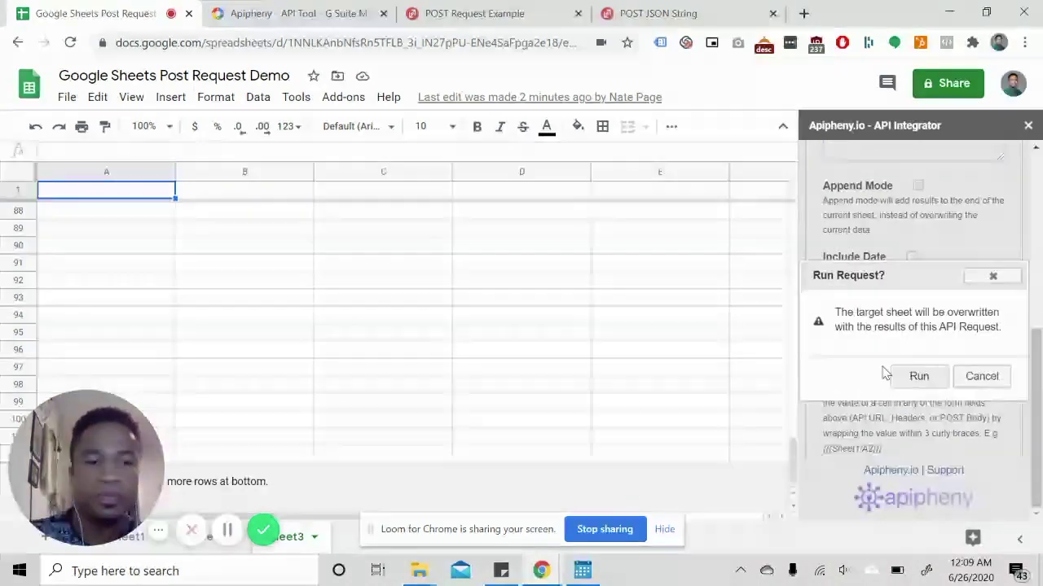
{"action": "left_click", "coordinate": [899, 376]}
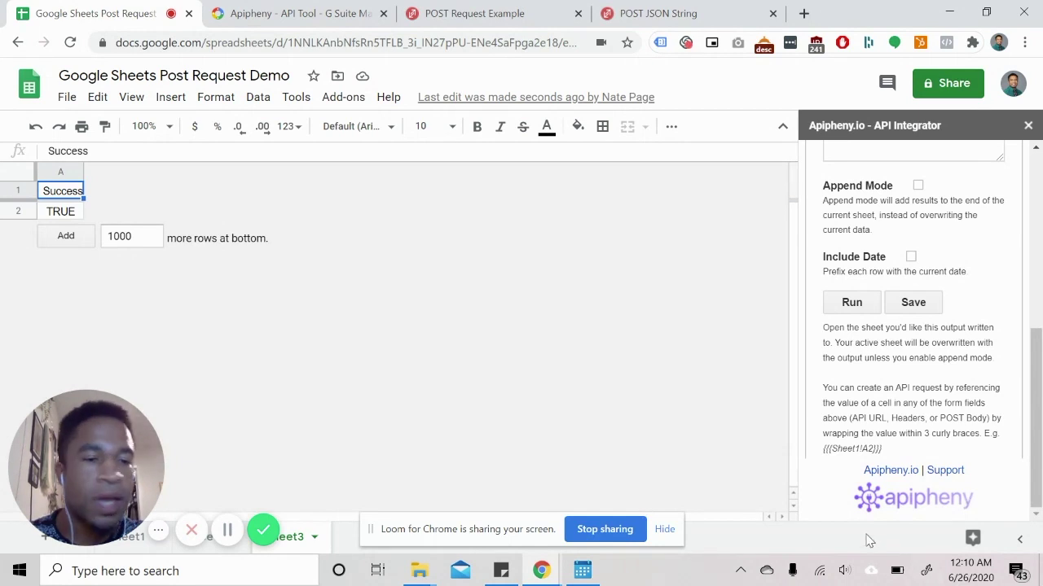
Save the current API request under the name Post Example.
{"action": "scroll", "coordinate": [894, 403], "scroll_direction": "up", "scroll_amount": 2}
{"action": "scroll", "coordinate": [920, 444], "scroll_direction": "down", "scroll_amount": 2}
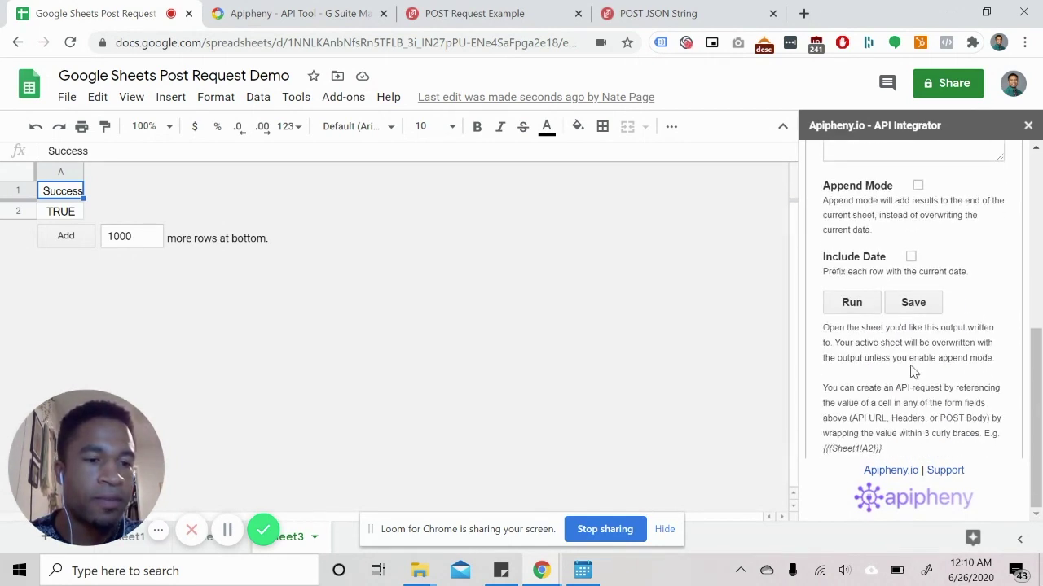
{"action": "left_click", "coordinate": [911, 304]}
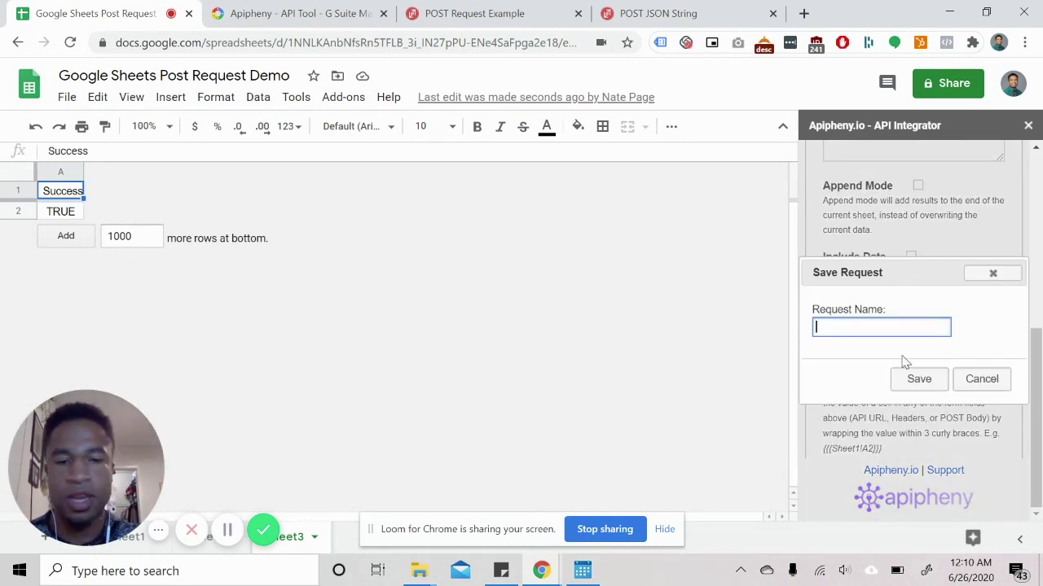
{"action": "type", "text": "Post"}
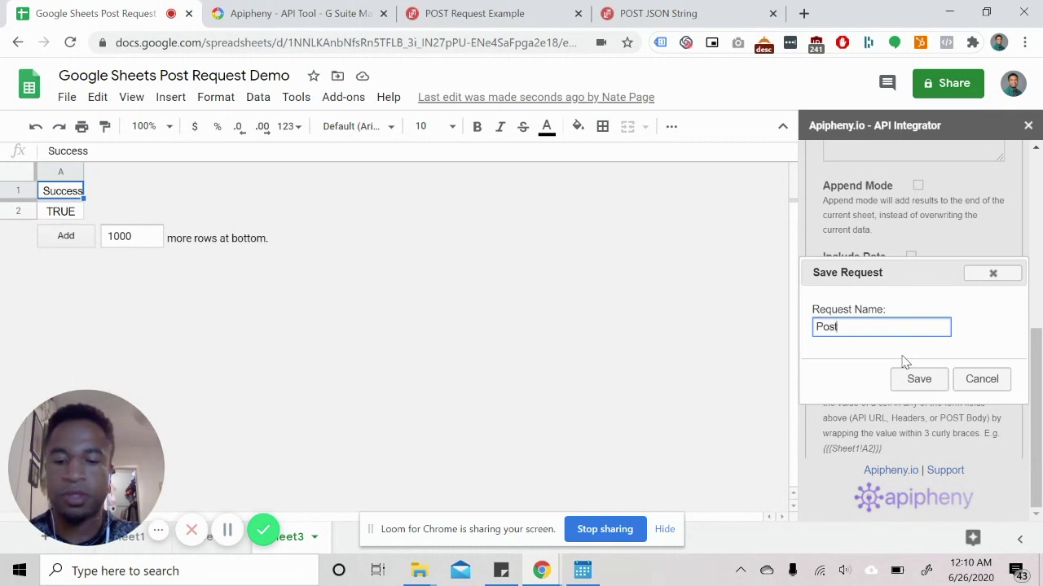
{"action": "type", "text": " Example"}
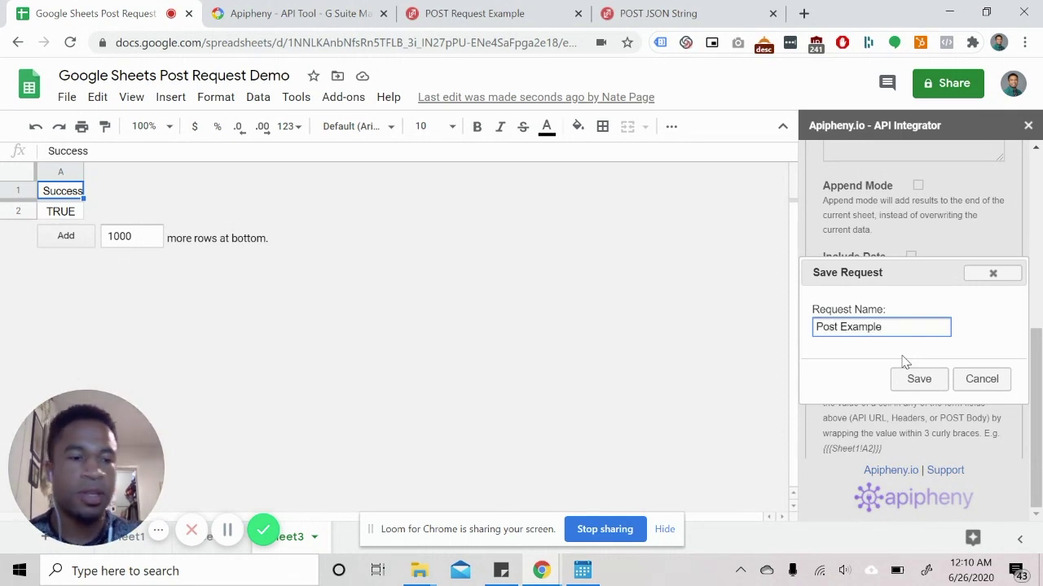
{"action": "left_click", "coordinate": [919, 378]}
{"action": "scroll", "coordinate": [911, 424], "scroll_direction": "up", "scroll_amount": 1}
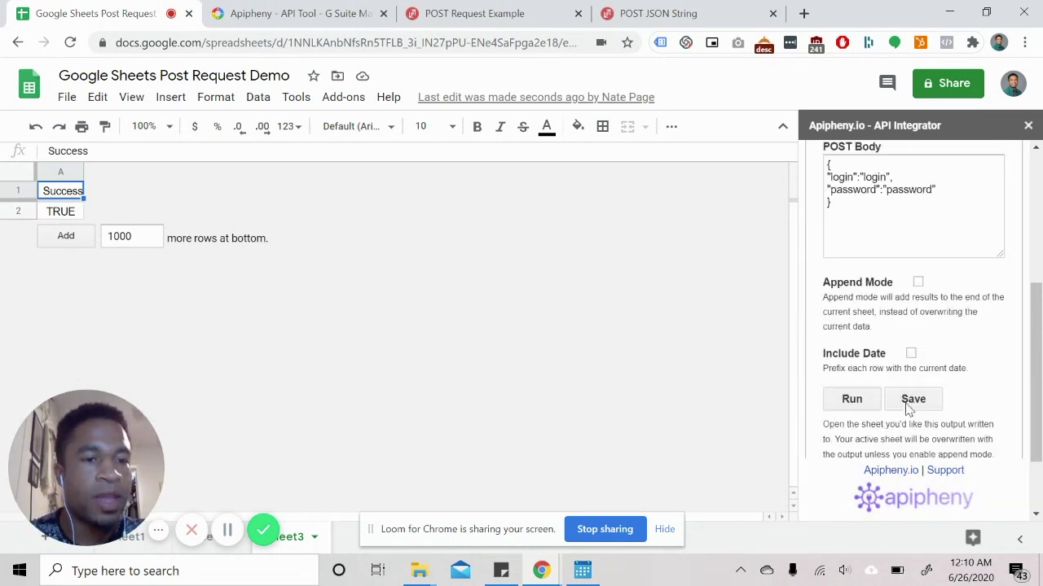
{"action": "scroll", "coordinate": [954, 350], "scroll_direction": "up", "scroll_amount": 3}
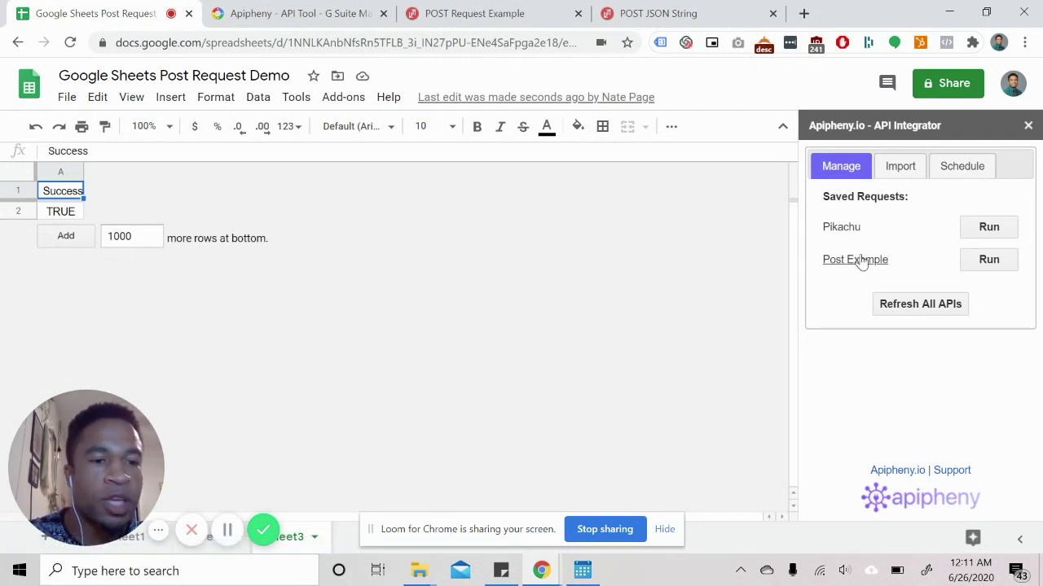
Create a scheduled request in the add-on and name it Post Request Scheduled.
{"action": "left_click", "coordinate": [955, 169]}
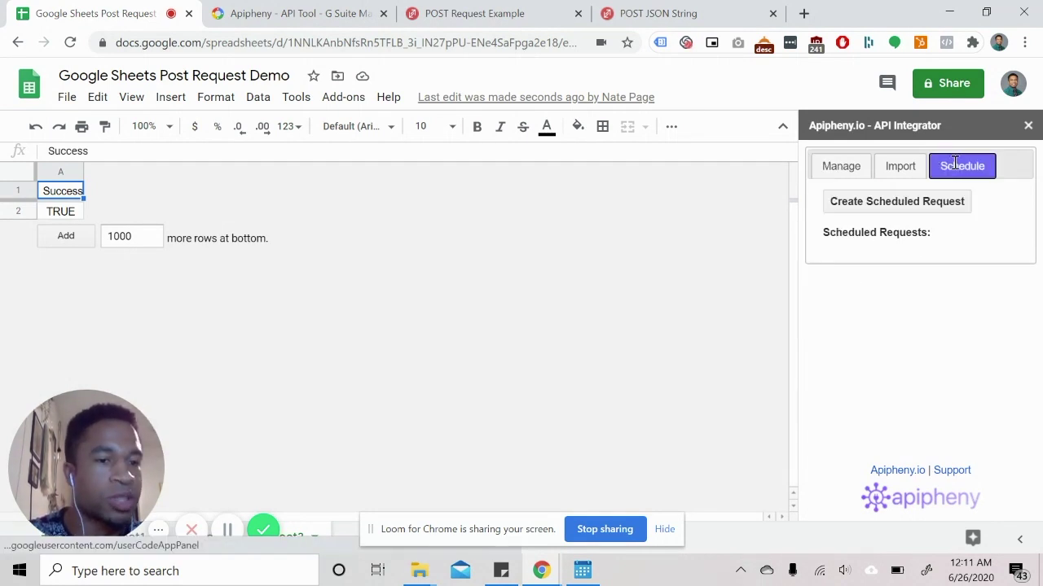
{"action": "left_click", "coordinate": [921, 203]}
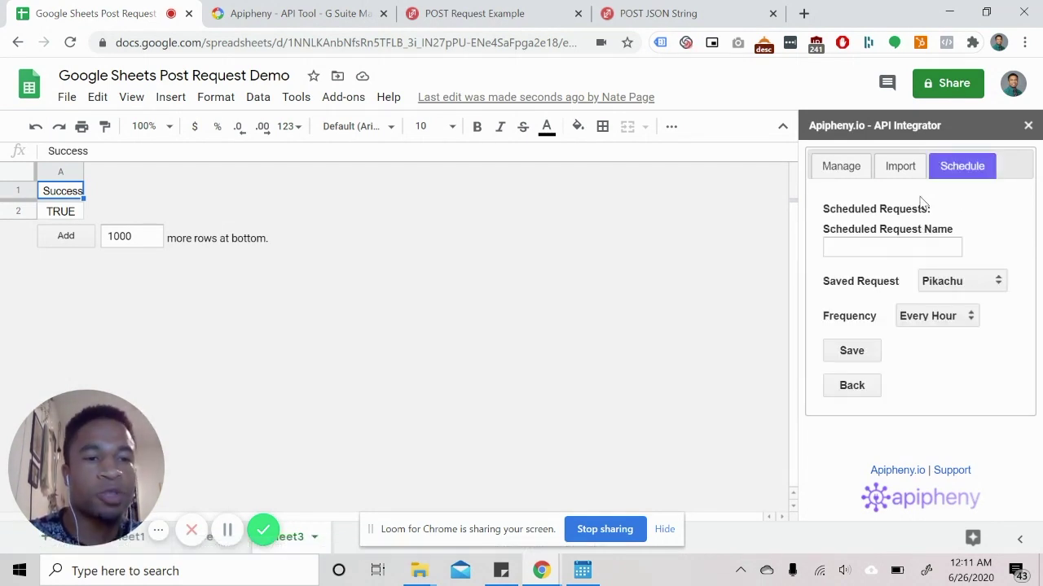
{"action": "left_click", "coordinate": [904, 250]}
{"action": "type", "text": "Po"}
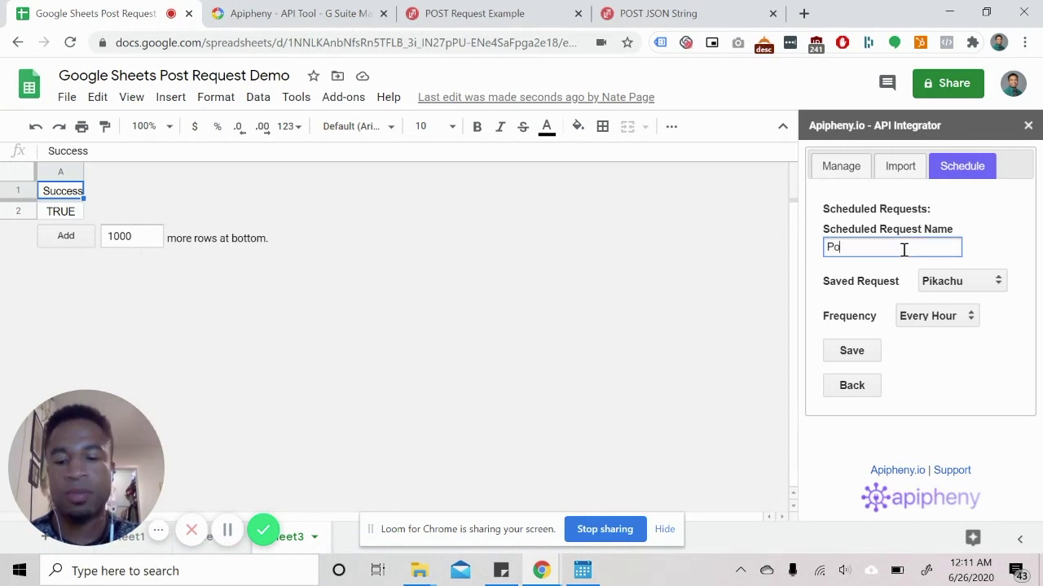
{"action": "type", "text": "st Req"}
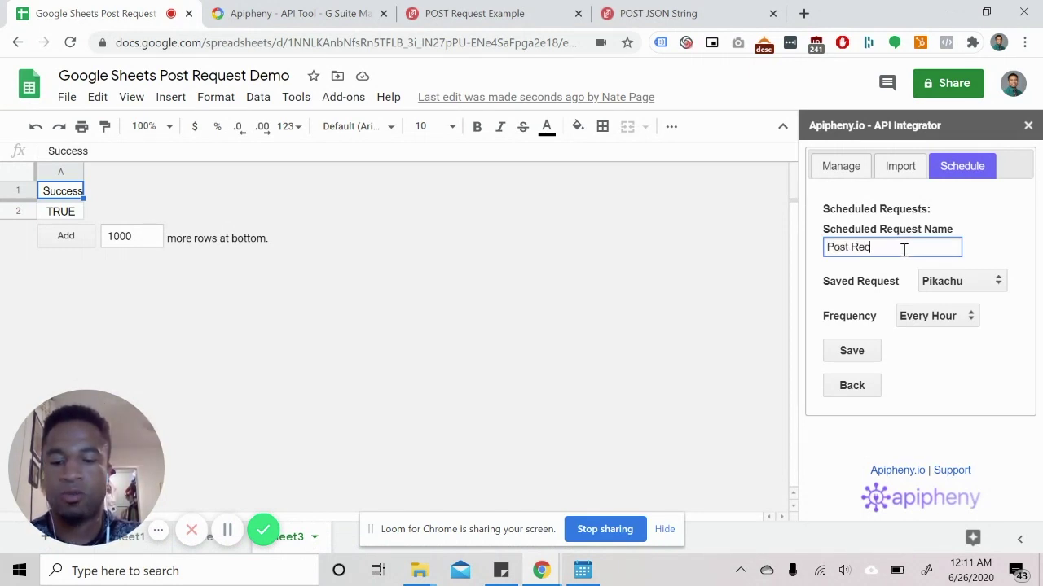
{"action": "type", "text": "uest Sche"}
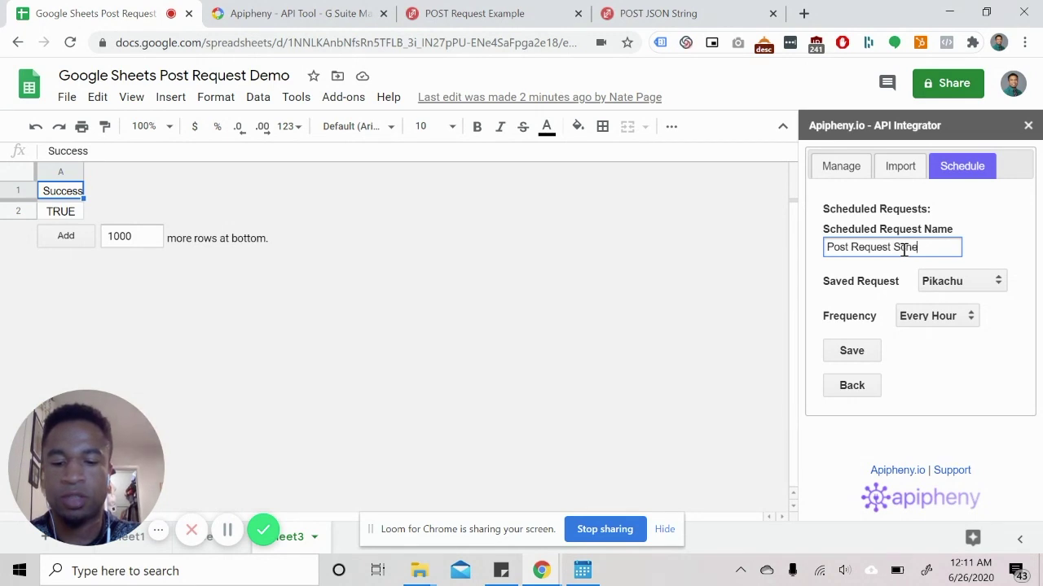
{"action": "type", "text": "duled"}
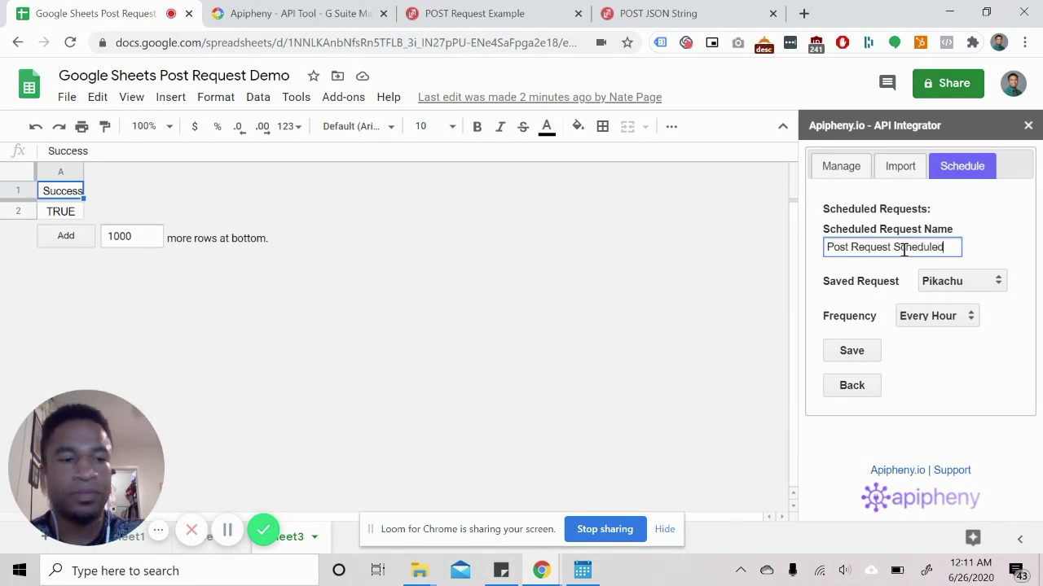
Choose Post Example as the saved request for the schedule and open the frequency choices.
{"action": "left_click", "coordinate": [948, 281]}
{"action": "left_click", "coordinate": [947, 329]}
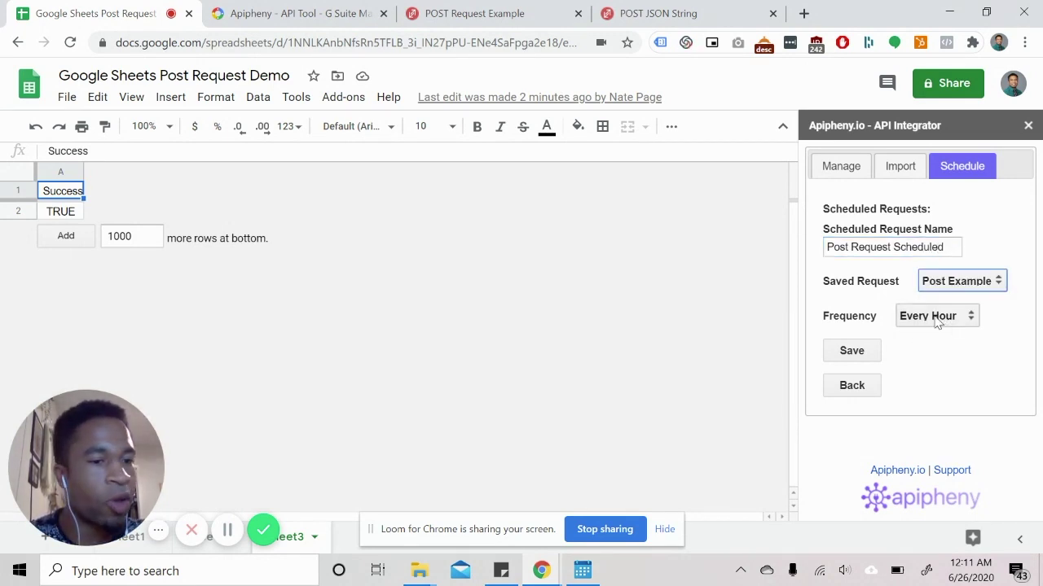
{"action": "left_click", "coordinate": [937, 324]}
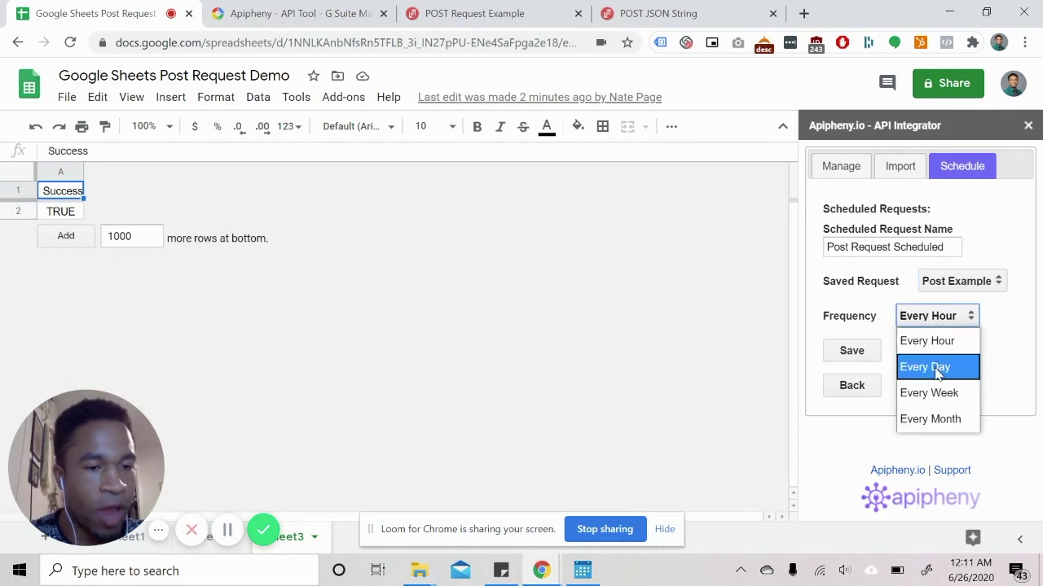